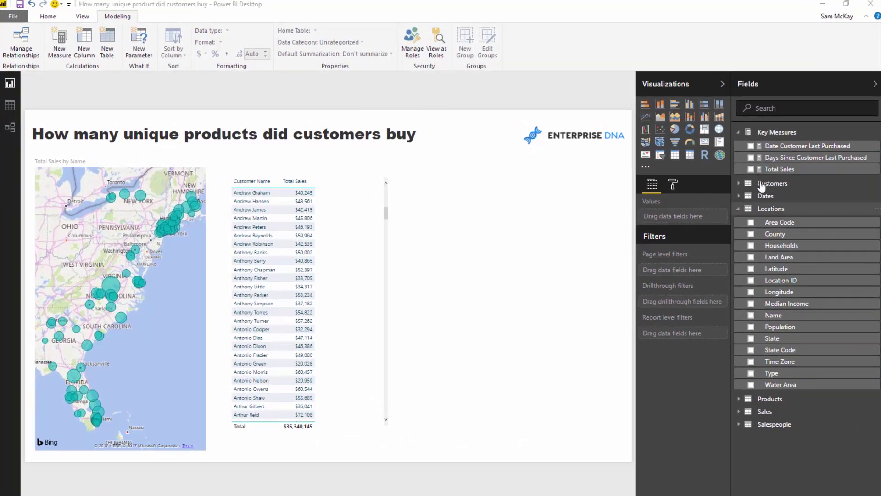
# Step: Widen the customer sales table and its Total Sales column by dragging their right edges
pyautogui.click(775, 170)
pyautogui.click(372, 298)
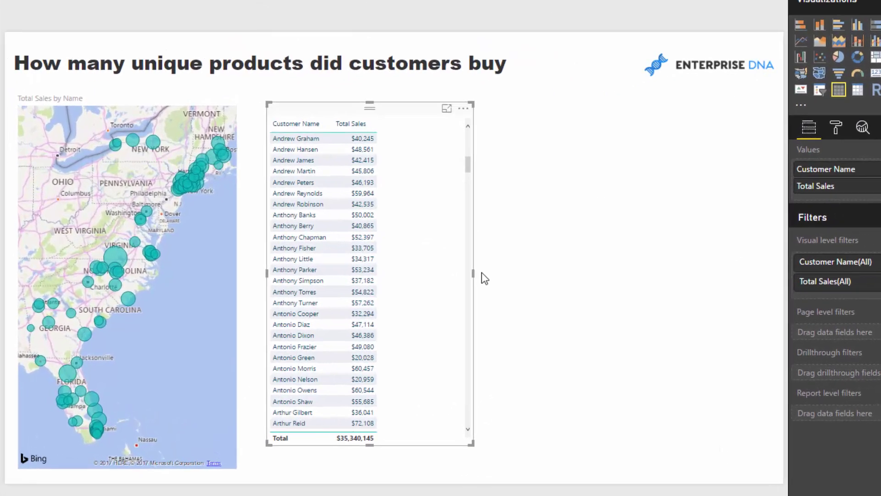
pyautogui.moveTo(406, 299); pyautogui.dragTo(455, 298)
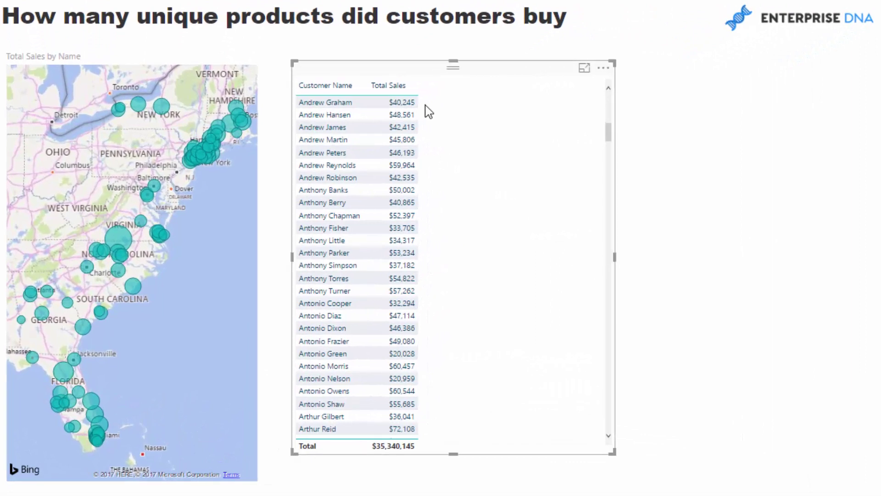
pyautogui.moveTo(416, 86); pyautogui.dragTo(443, 86)
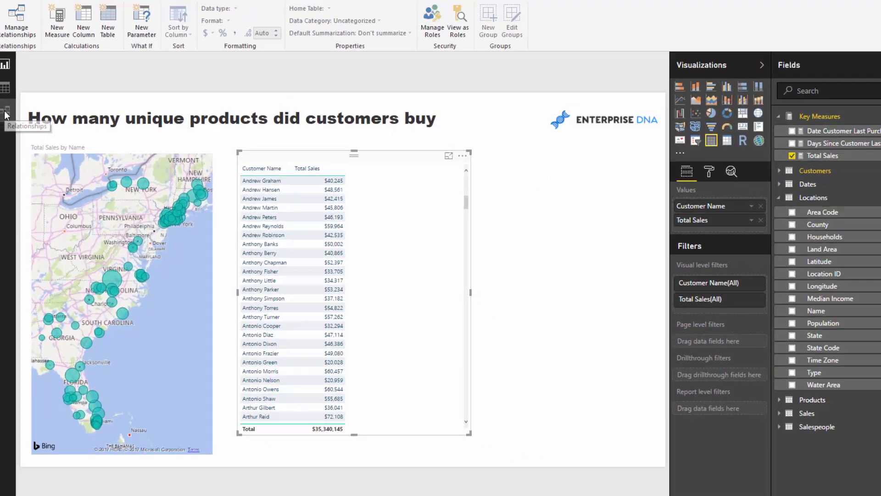
# Step: In the model diagram, move the Key Measures table to the top right and select Sales
pyautogui.click(10, 129)
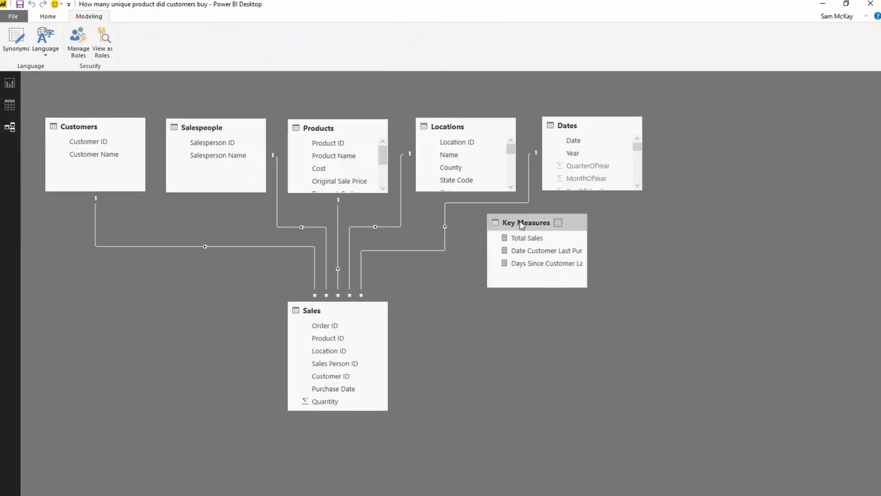
pyautogui.moveTo(519, 221); pyautogui.dragTo(778, 128)
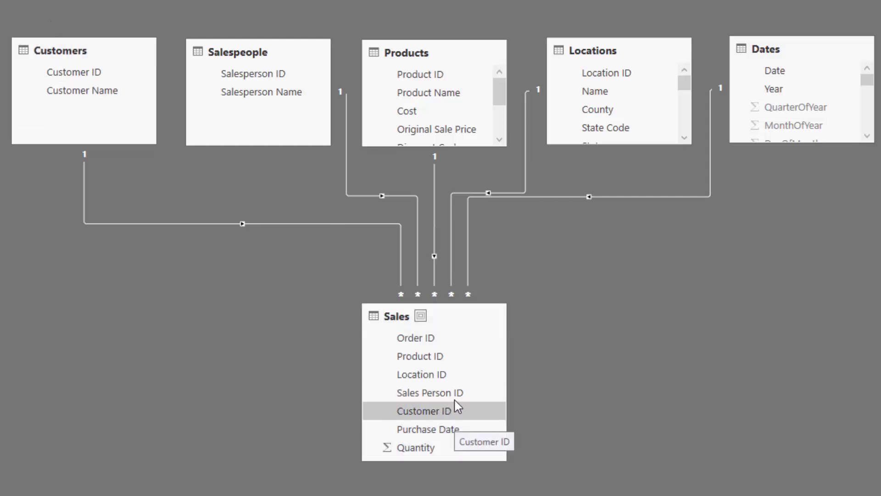
pyautogui.click(505, 462)
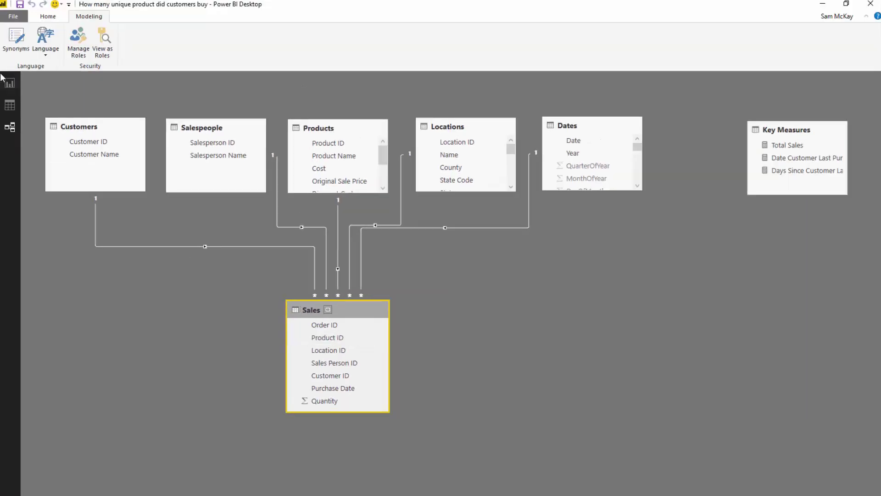
# Step: Create the measure Unique products bought = DISTINCTCOUNT( Sales[Product ID] ) under Key Measures
pyautogui.click(9, 83)
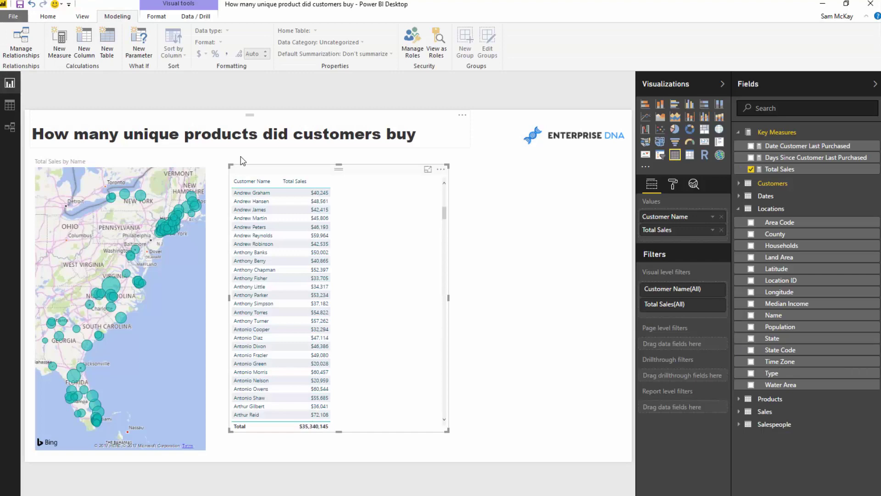
pyautogui.click(780, 169)
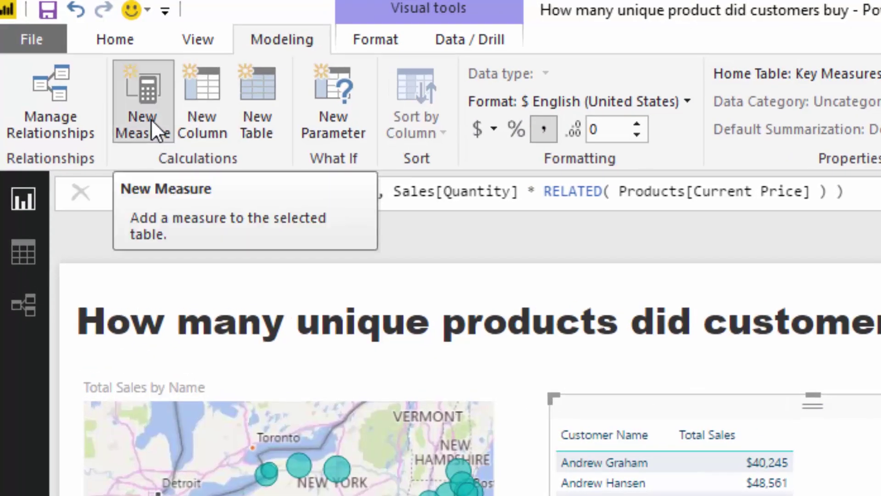
pyautogui.click(150, 122)
pyautogui.write('Un')
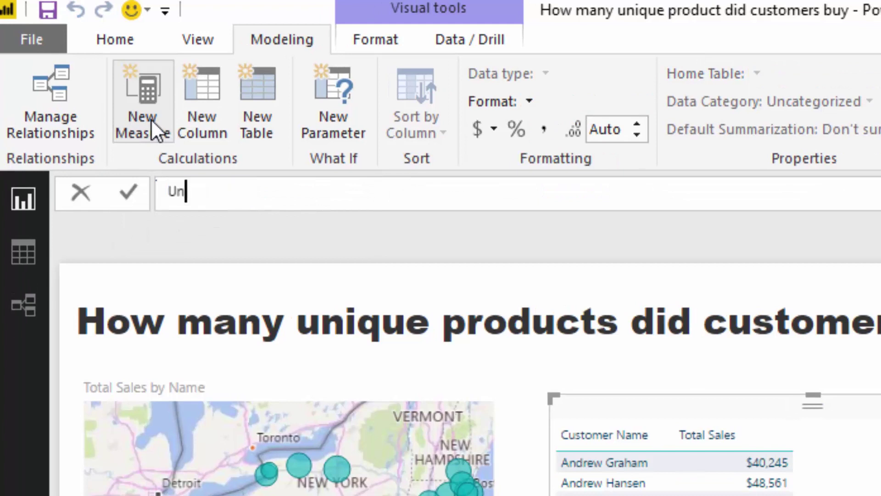
pyautogui.write('ique produ')
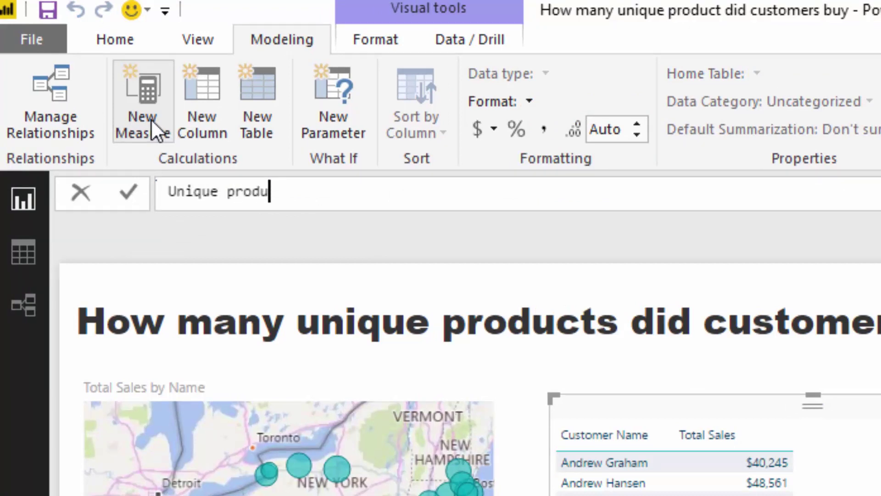
pyautogui.write('cts bough')
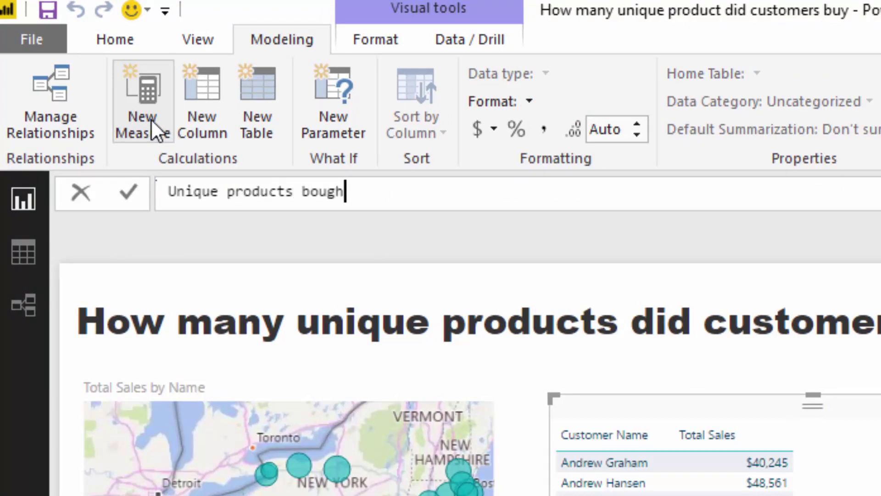
pyautogui.write('ts= DIS')
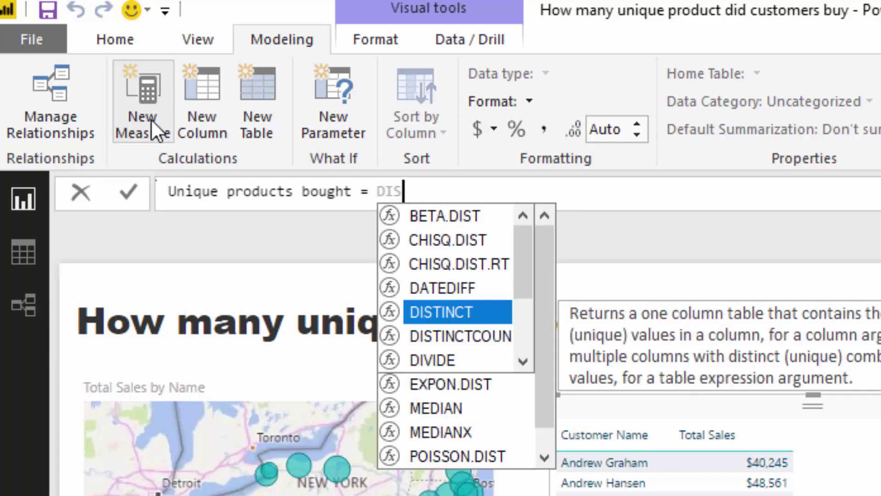
pyautogui.write('TINCTCOUNT( Pro')
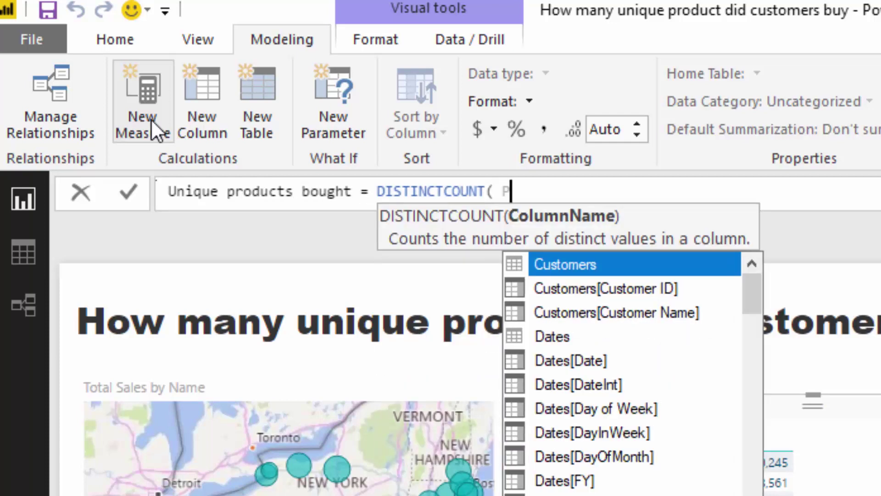
pyautogui.press('Down')
pyautogui.press('Down')
pyautogui.press('Down')
pyautogui.press('Down')
pyautogui.press('Down')
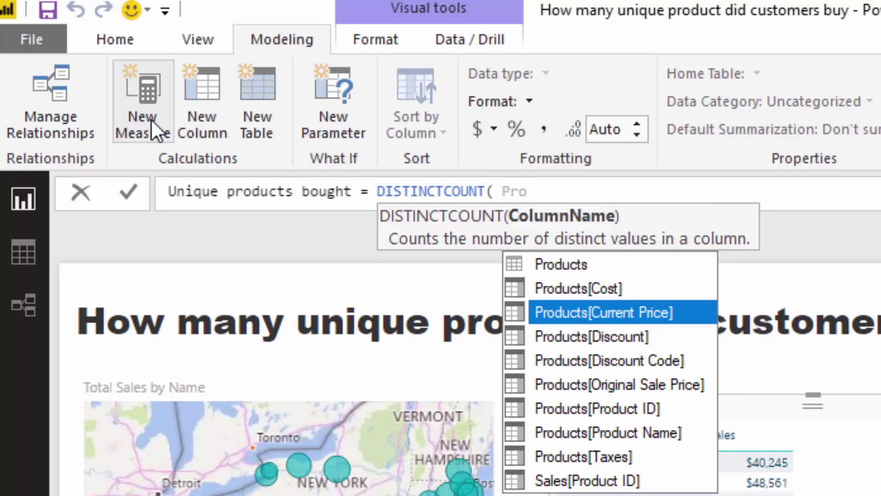
pyautogui.press('Down')
pyautogui.press('Down')
pyautogui.press('Down')
pyautogui.press('Down')
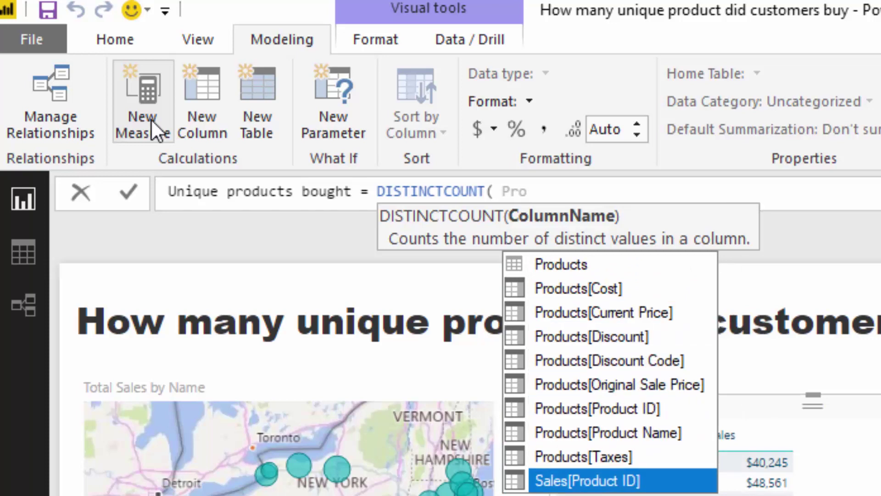
pyautogui.press('Tab')
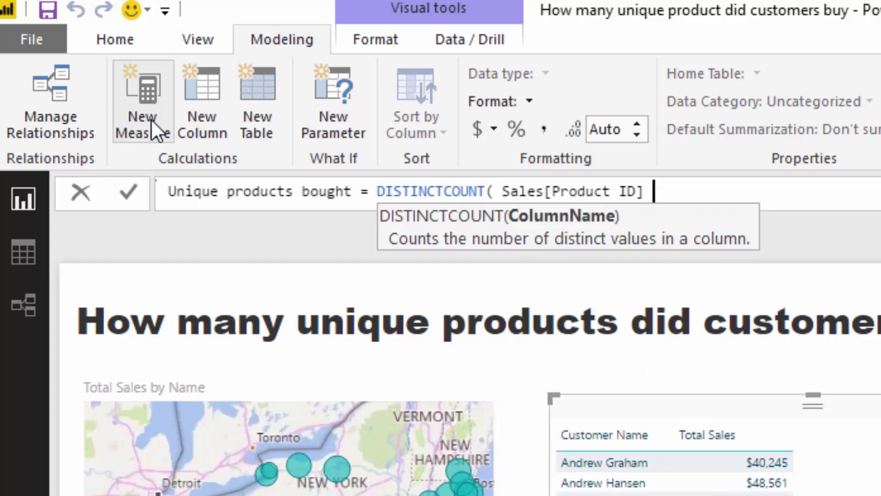
pyautogui.write(')')
pyautogui.press('Return')
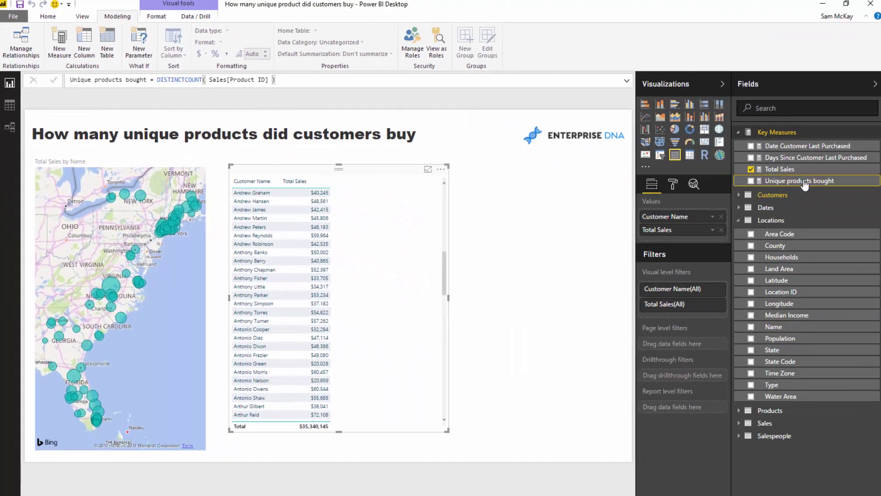
# Step: Add Unique products bought to the customer table, sort it highest first, and zoom the map
pyautogui.moveTo(789, 182); pyautogui.dragTo(355, 268)
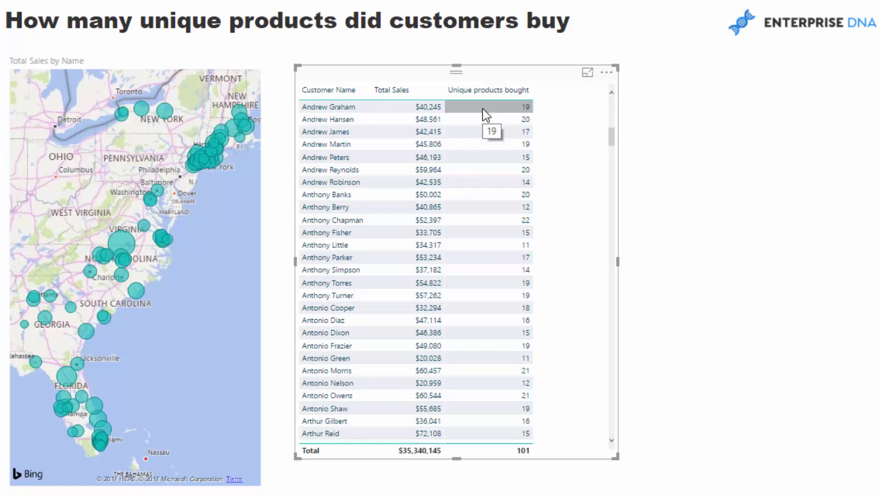
pyautogui.click(500, 93)
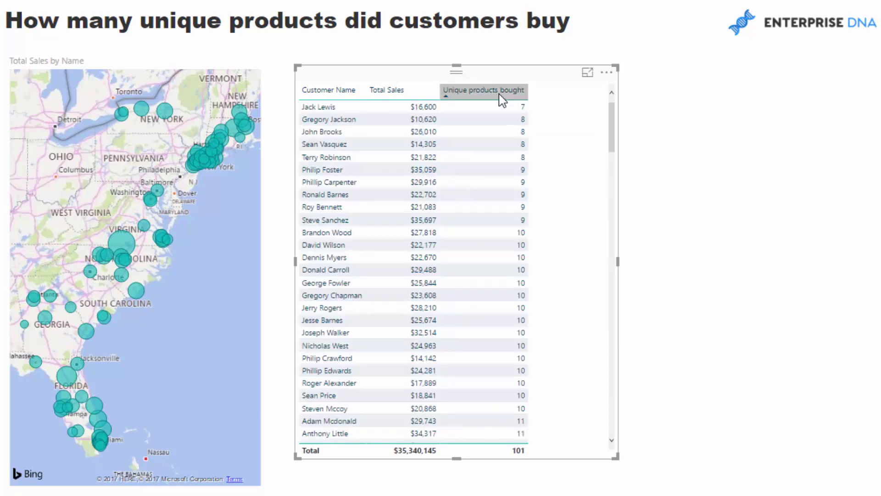
pyautogui.click(500, 93)
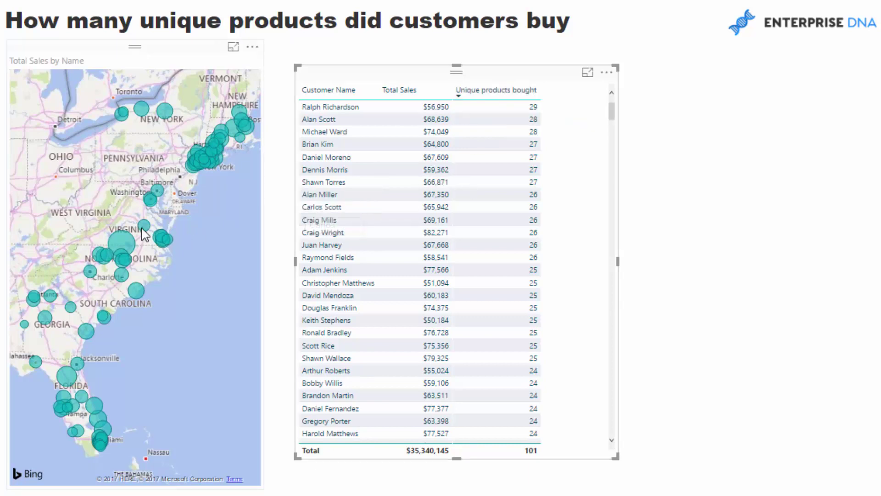
pyautogui.scroll(2, 125, 324)
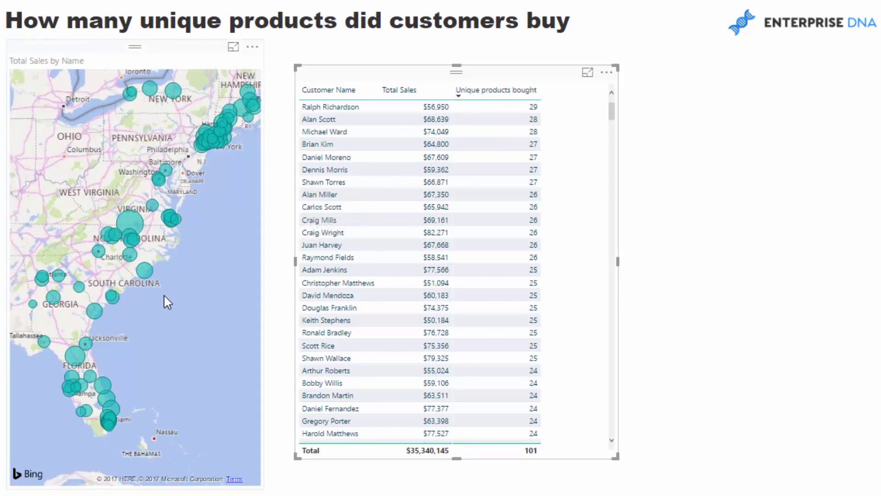
# Step: Centre the map on Florida, filter to Gainesville and clear it, then shift the customer table
pyautogui.scroll(1, 147, 299)
pyautogui.moveTo(128, 287); pyautogui.dragTo(195, 192)
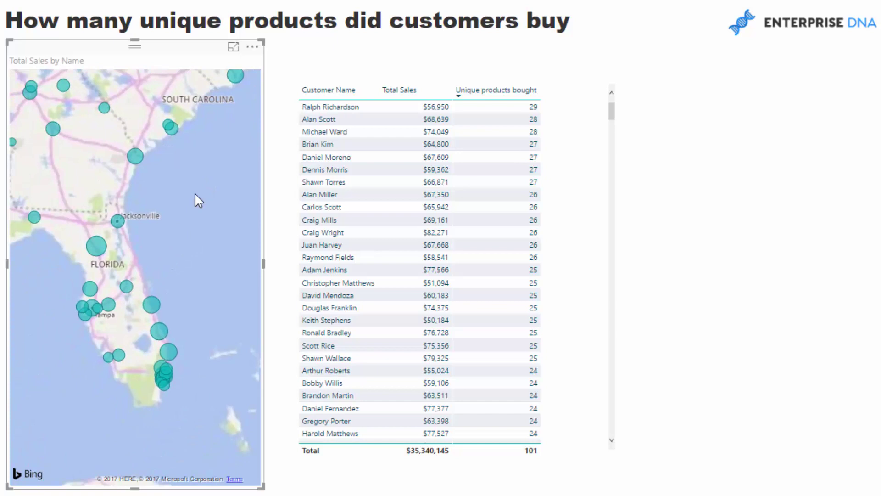
pyautogui.moveTo(101, 251)
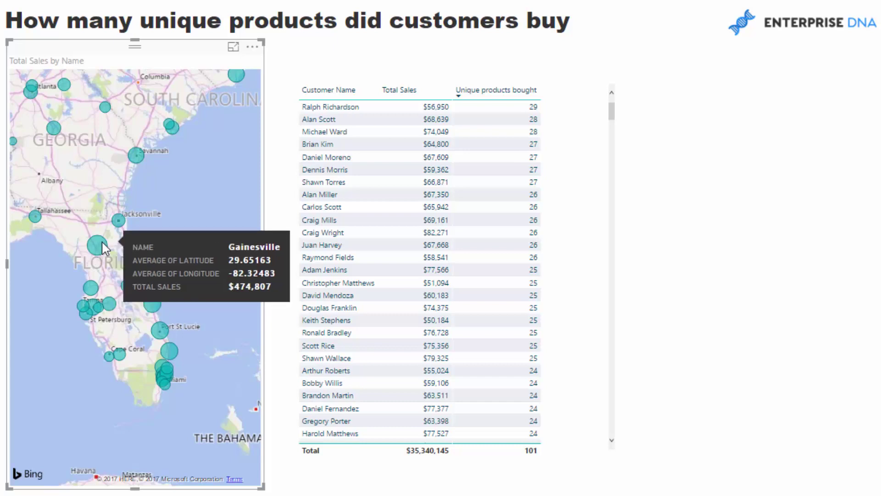
pyautogui.click(97, 250)
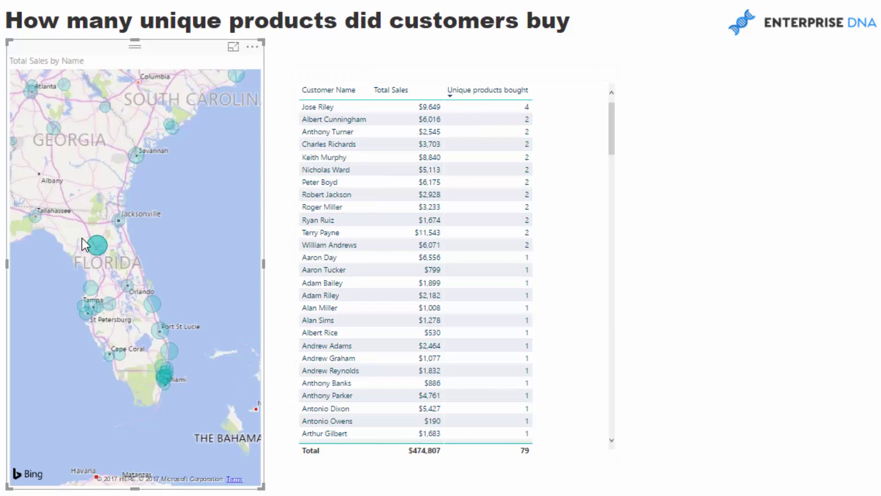
pyautogui.click(95, 244)
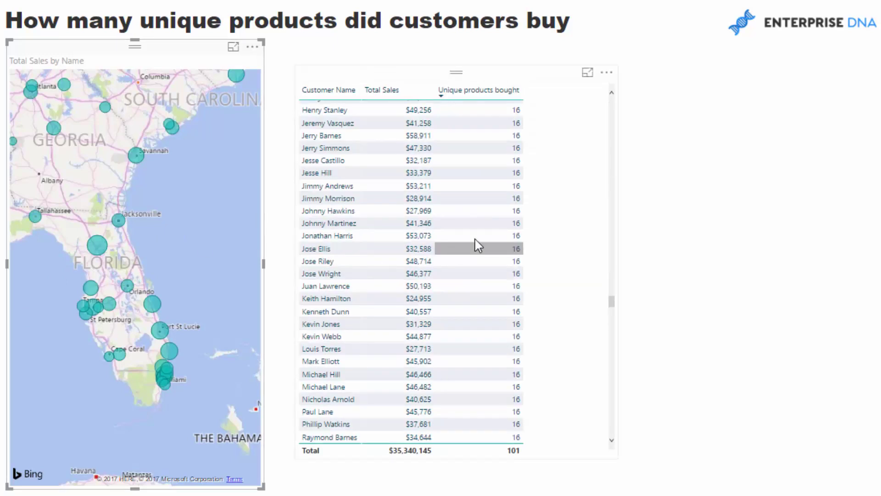
pyautogui.moveTo(546, 191); pyautogui.dragTo(536, 190)
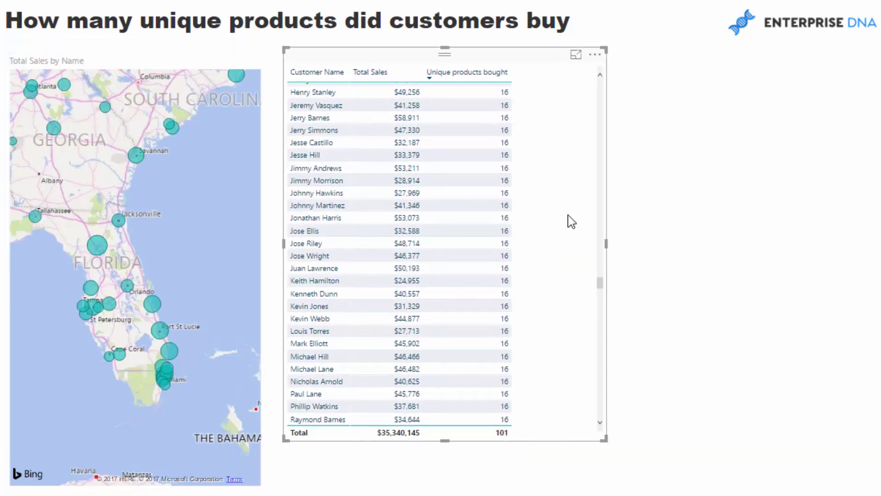
# Step: Enlarge the customer table and start a new table with Products' Product Name
pyautogui.moveTo(599, 442); pyautogui.dragTo(552, 476)
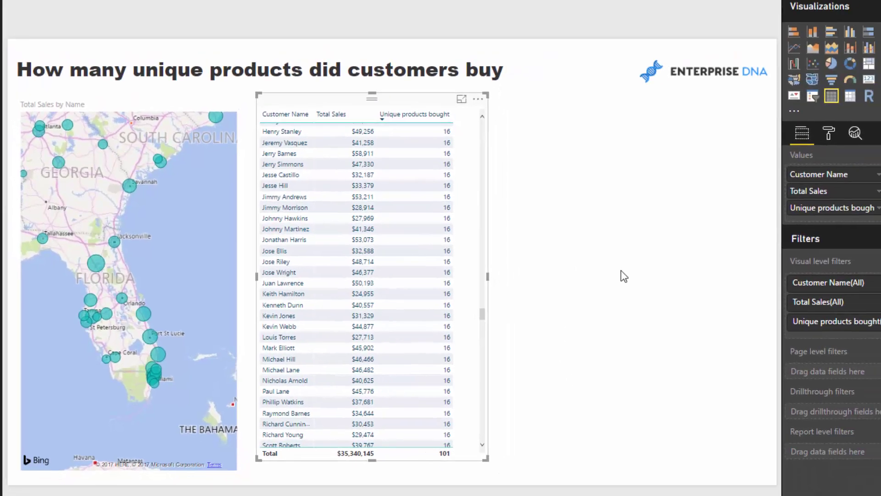
pyautogui.click(709, 254)
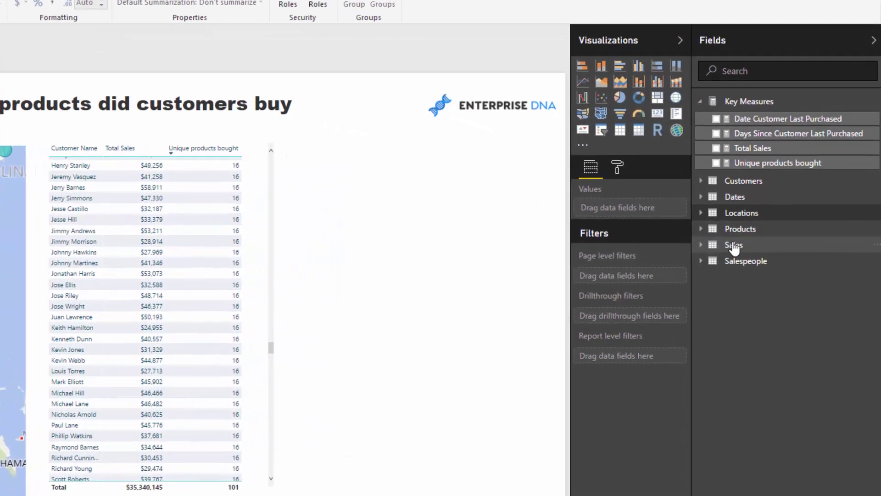
pyautogui.click(746, 245)
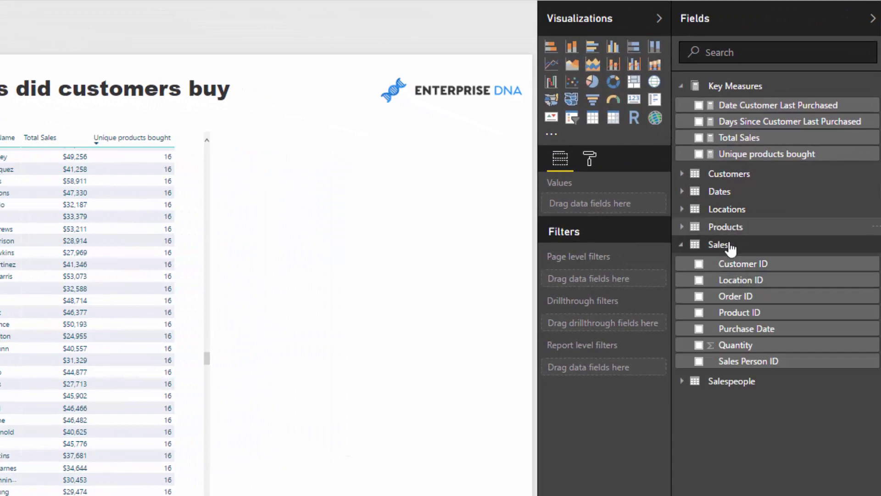
pyautogui.click(725, 227)
pyautogui.moveTo(753, 345); pyautogui.dragTo(388, 248)
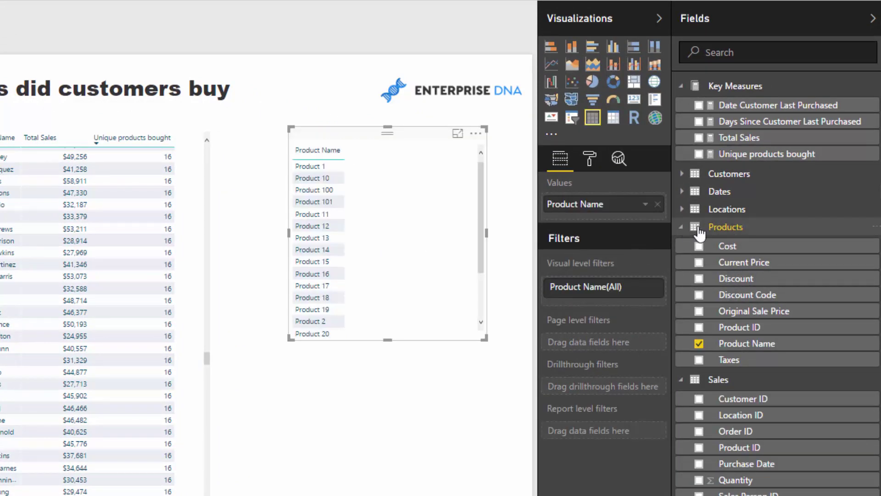
# Step: Add the Locations Name column to the product table, then move and enlarge it
pyautogui.click(689, 226)
pyautogui.click(687, 209)
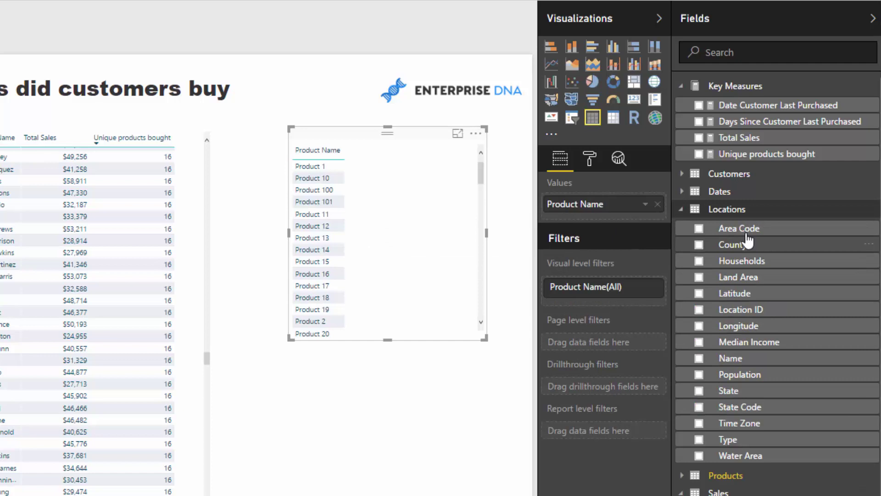
pyautogui.moveTo(748, 357); pyautogui.dragTo(590, 216)
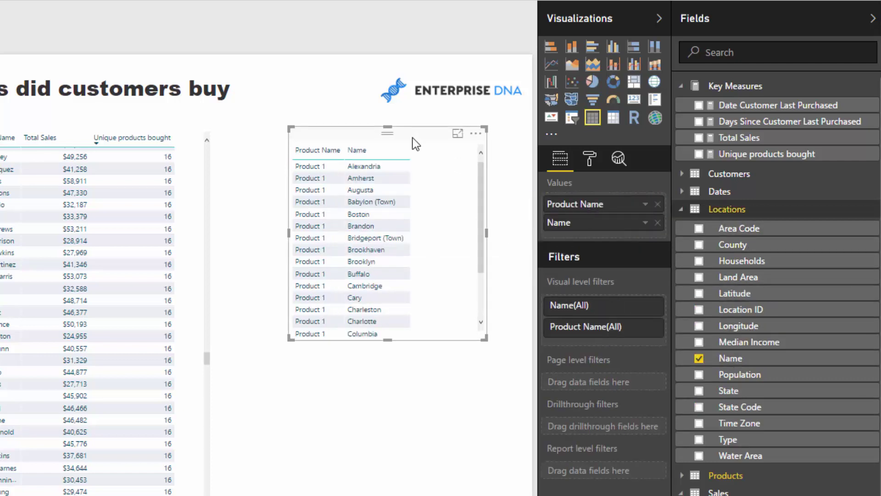
pyautogui.moveTo(412, 138); pyautogui.dragTo(369, 133)
pyautogui.moveTo(443, 342); pyautogui.dragTo(510, 371)
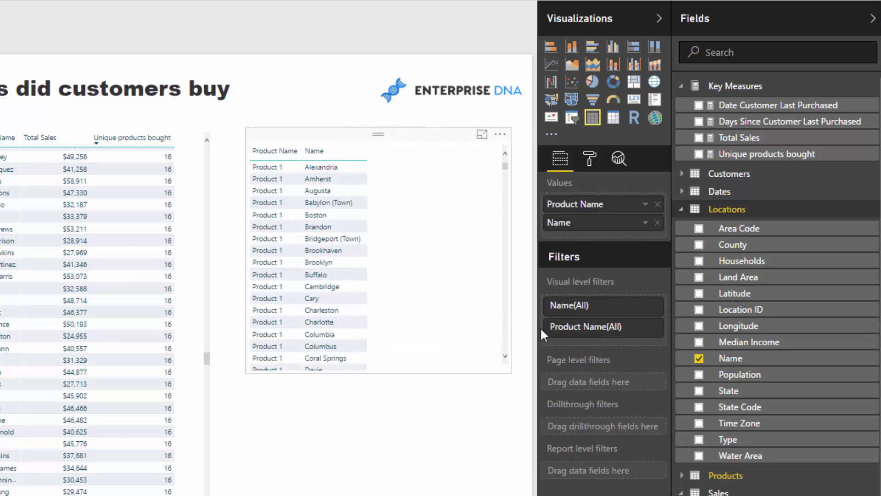
# Step: Add Customer Name and Total Sales columns to the product table
pyautogui.click(728, 212)
pyautogui.click(728, 173)
pyautogui.moveTo(750, 208); pyautogui.dragTo(466, 210)
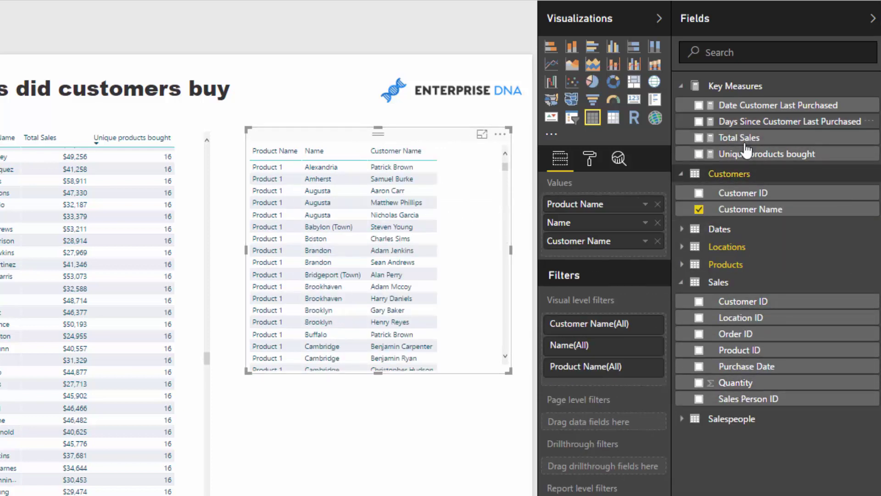
pyautogui.moveTo(746, 143); pyautogui.dragTo(465, 248)
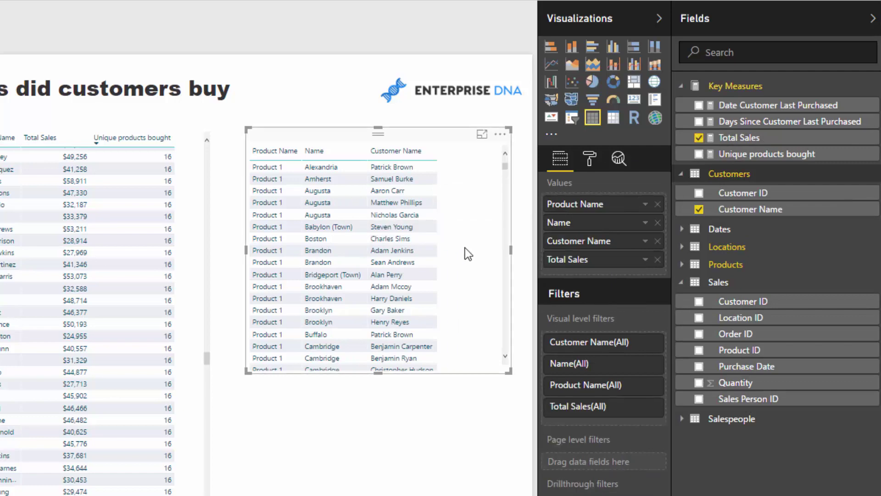
pyautogui.click(513, 369)
pyautogui.click(376, 136)
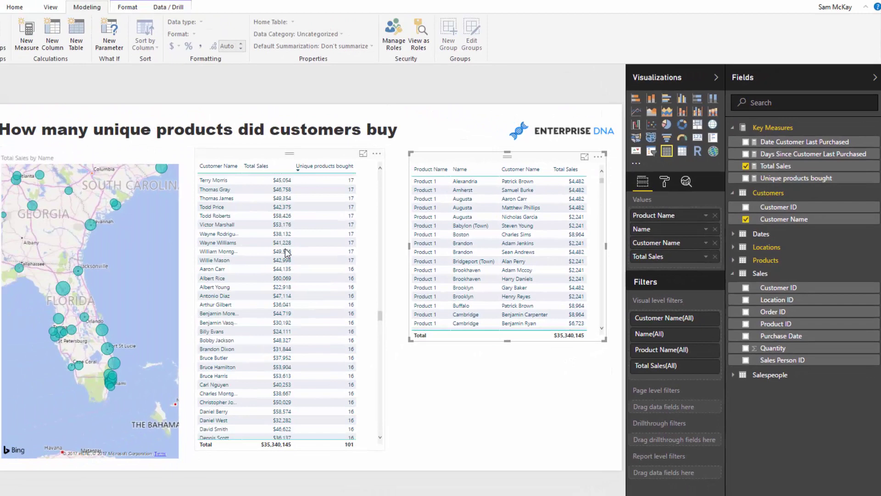
# Step: Select the top customer row (29 unique products) to filter the product table to $56,950
pyautogui.scroll(10, 309, 252)
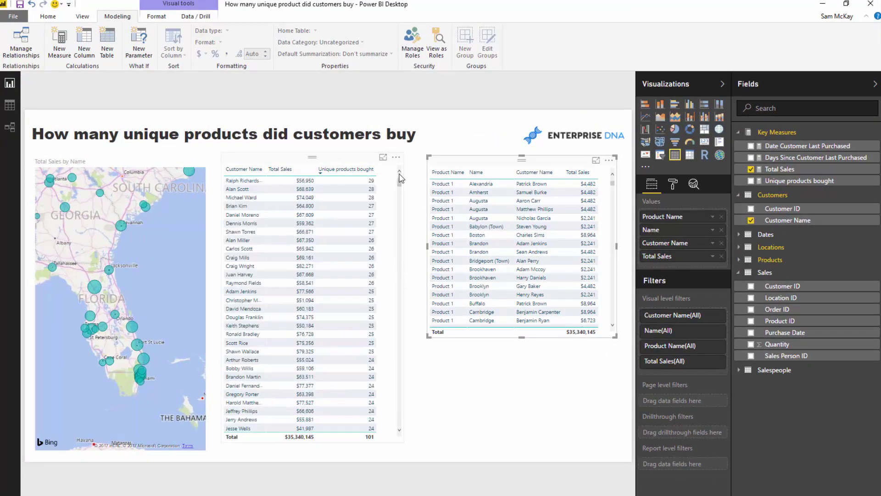
pyautogui.click(240, 187)
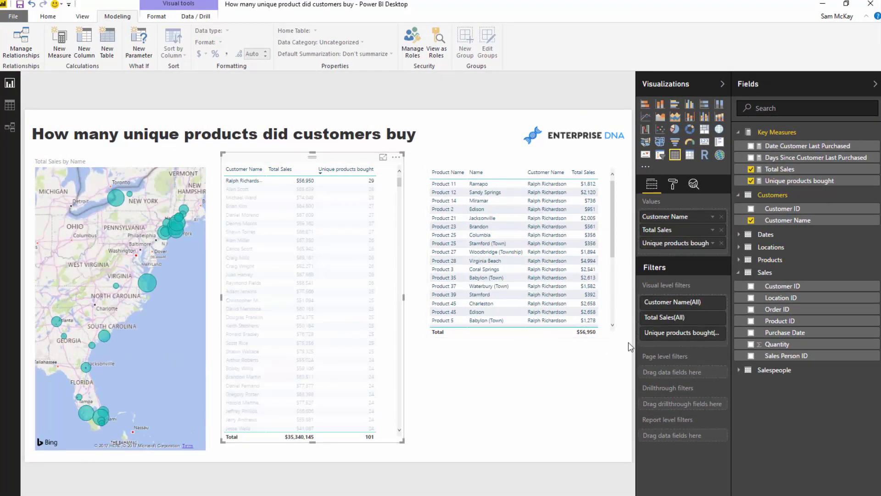
pyautogui.click(615, 337)
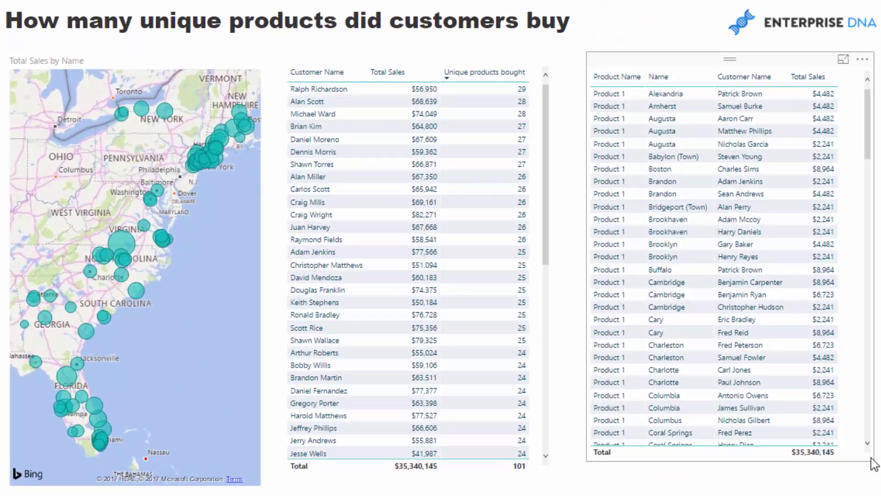
pyautogui.click(338, 89)
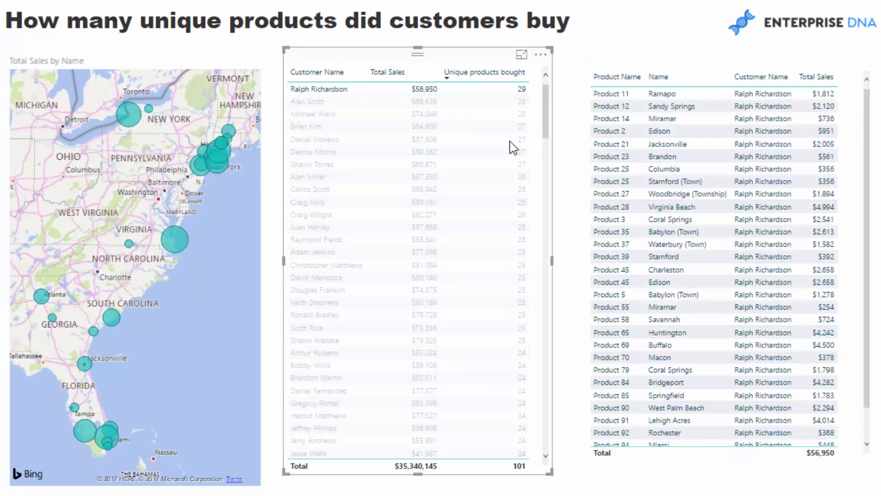
pyautogui.scroll(-2, 747, 229)
pyautogui.scroll(2, 747, 229)
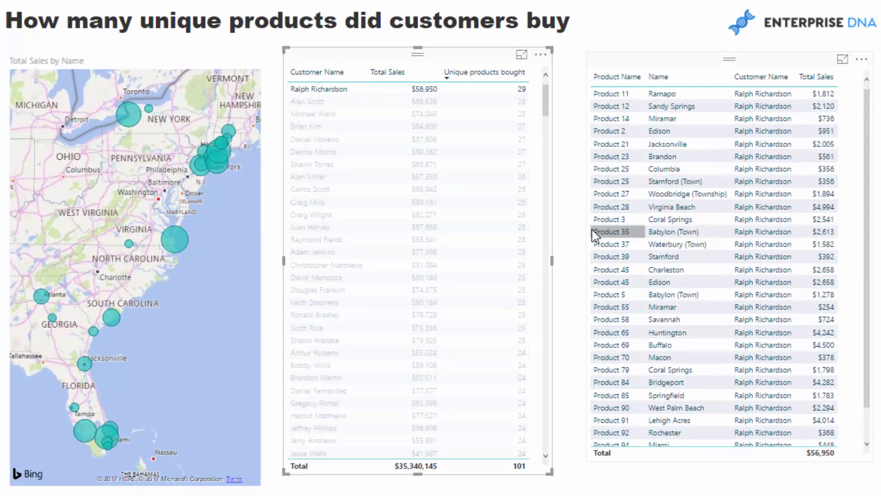
# Step: Sort the filtered product detail table by Total Sales descending, ending at $254
pyautogui.scroll(-1, 595, 229)
pyautogui.click(619, 76)
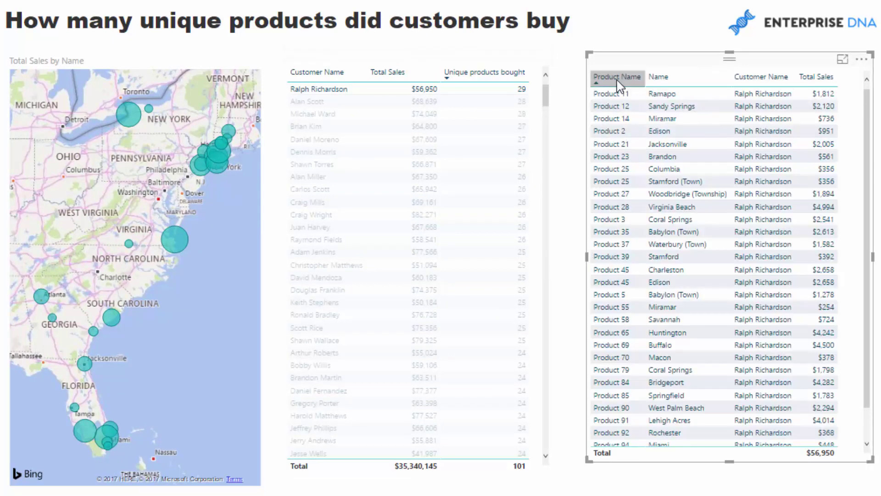
pyautogui.click(617, 78)
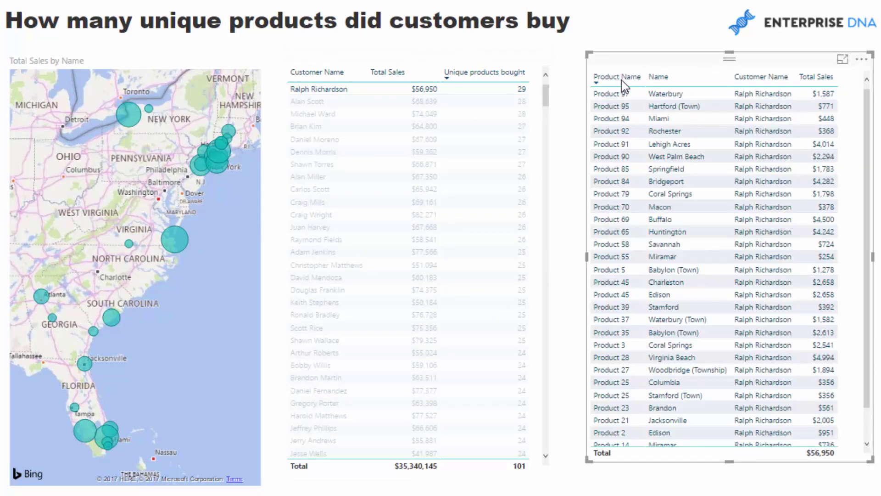
pyautogui.click(821, 82)
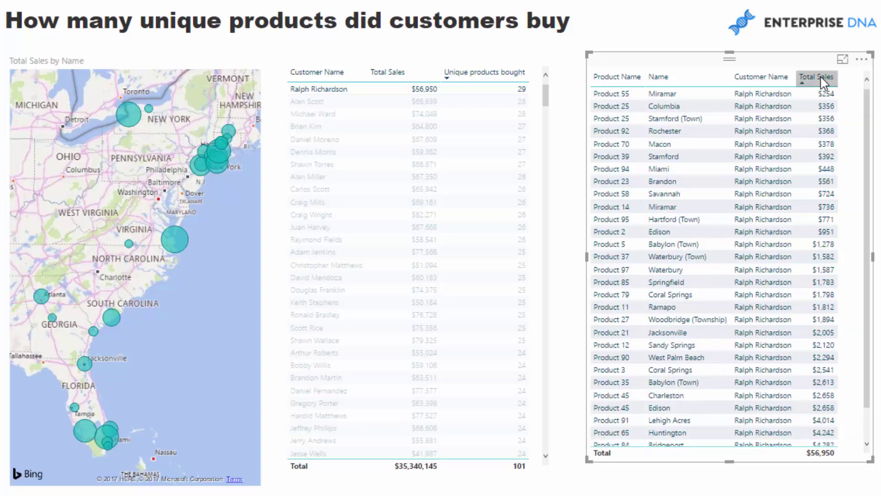
pyautogui.click(824, 82)
pyautogui.scroll(-1, 729, 151)
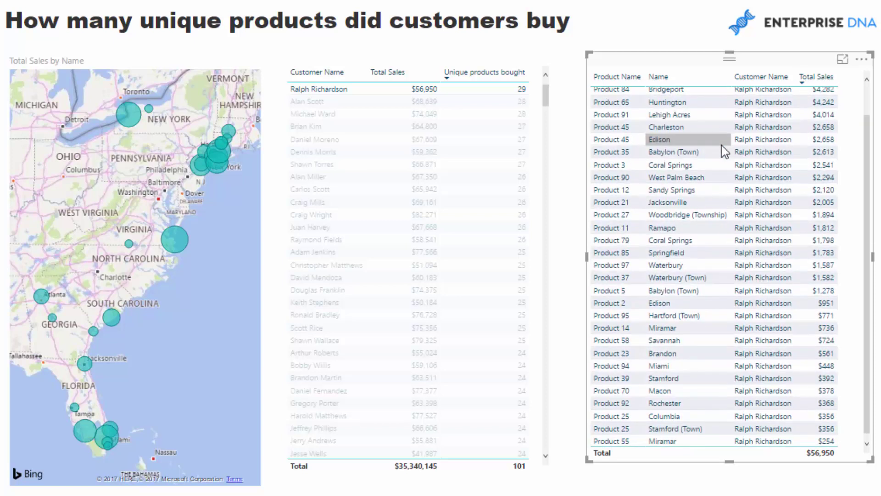
# Step: Select the second, third, then fourth customer rows, settling on 27 products and $64,800
pyautogui.click(305, 101)
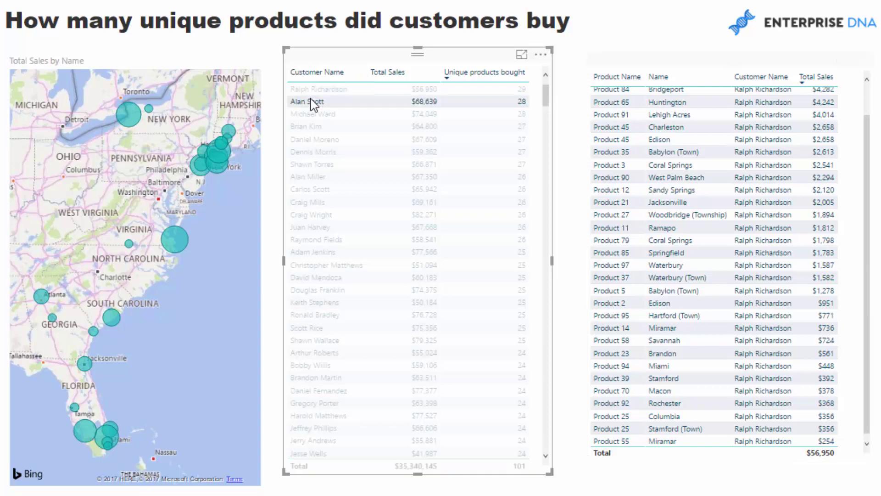
pyautogui.click(316, 114)
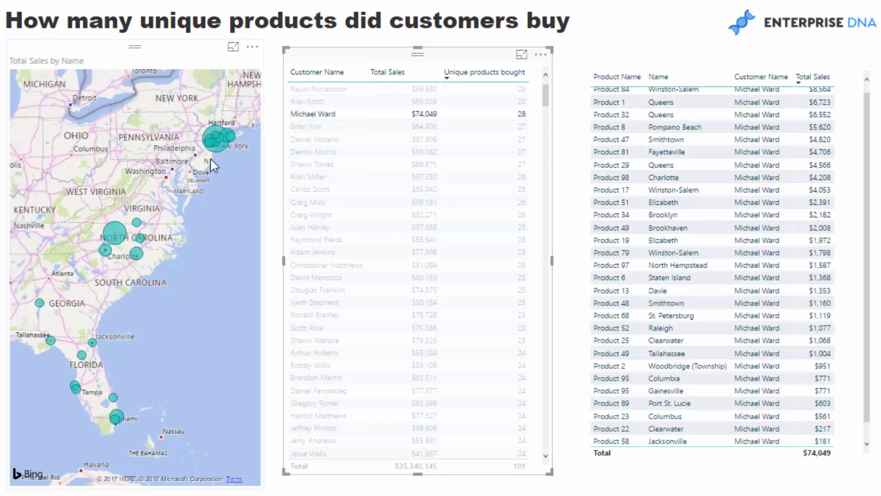
pyautogui.click(345, 126)
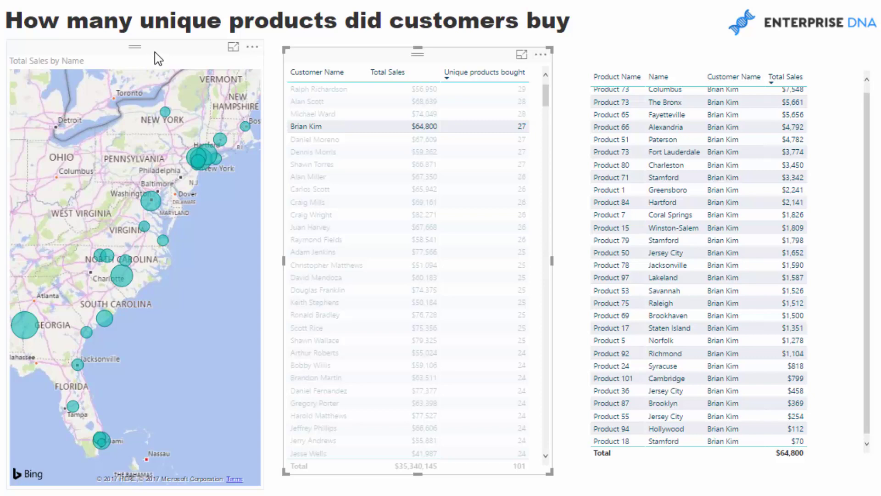
pyautogui.moveTo(155, 51); pyautogui.dragTo(158, 54)
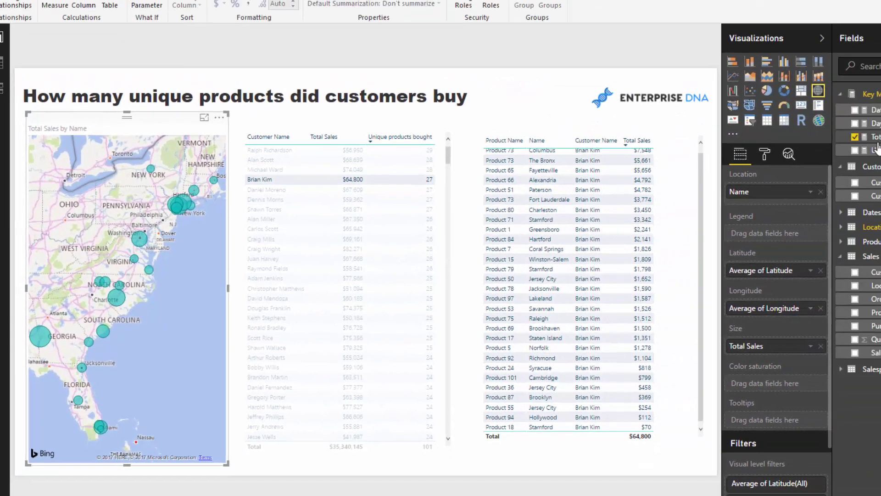
# Step: Select Total Sales under Key Measures to show its SUMX formula
pyautogui.click(793, 183)
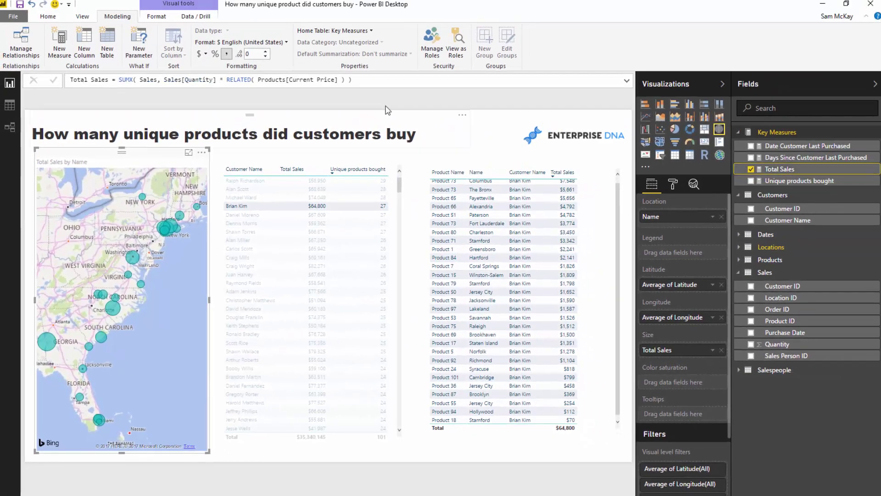
# Step: Highlight the Unique products bought formula, DISTINCTCOUNT( Sales[Product ID] ), then reselect the customer table to clear the filter
pyautogui.tripleClick(376, 78)
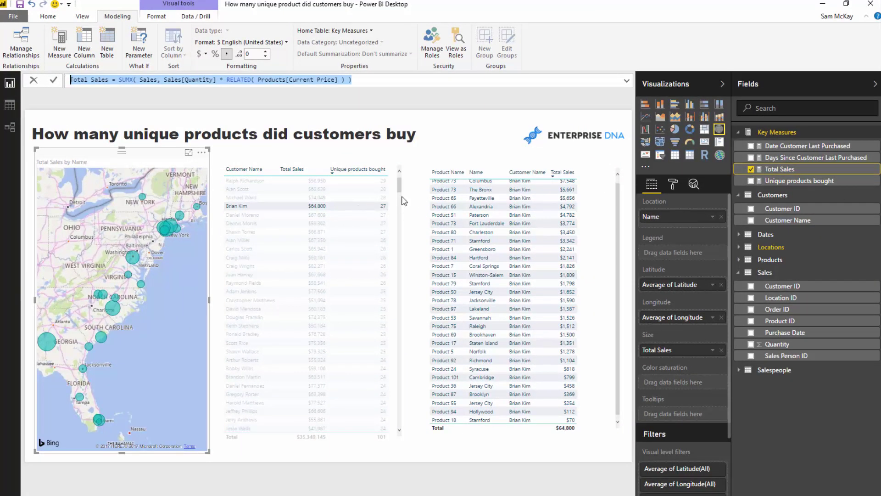
pyautogui.click(799, 180)
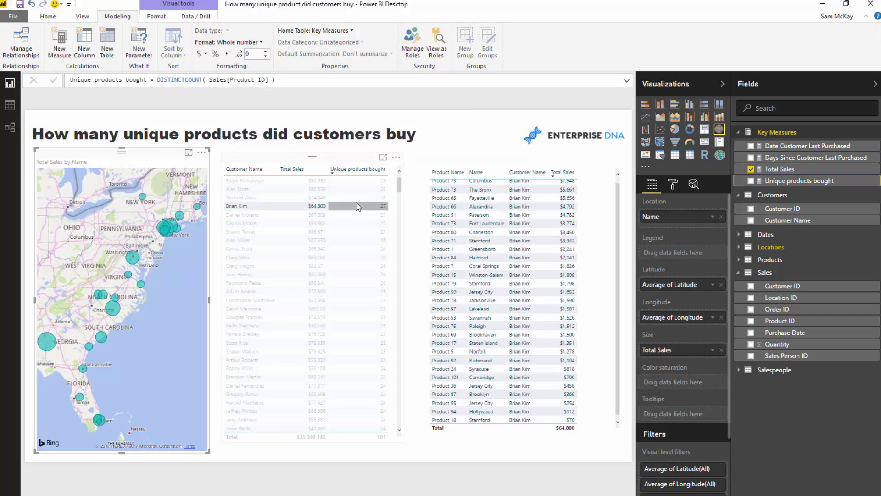
pyautogui.moveTo(158, 79); pyautogui.dragTo(308, 80)
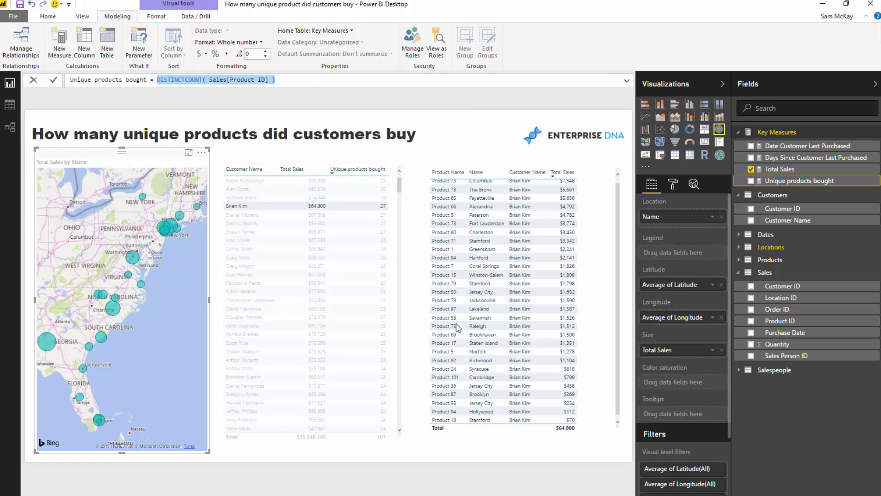
pyautogui.click(399, 186)
pyautogui.moveTo(398, 186); pyautogui.dragTo(407, 429)
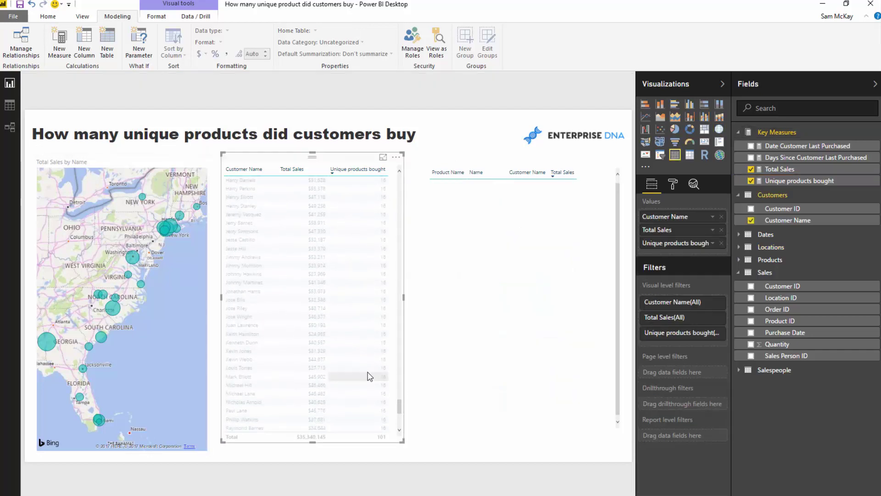
# Step: Sort the customer table ascending by Unique products bought, then select the top 7-product customer
pyautogui.scroll(5, 350, 374)
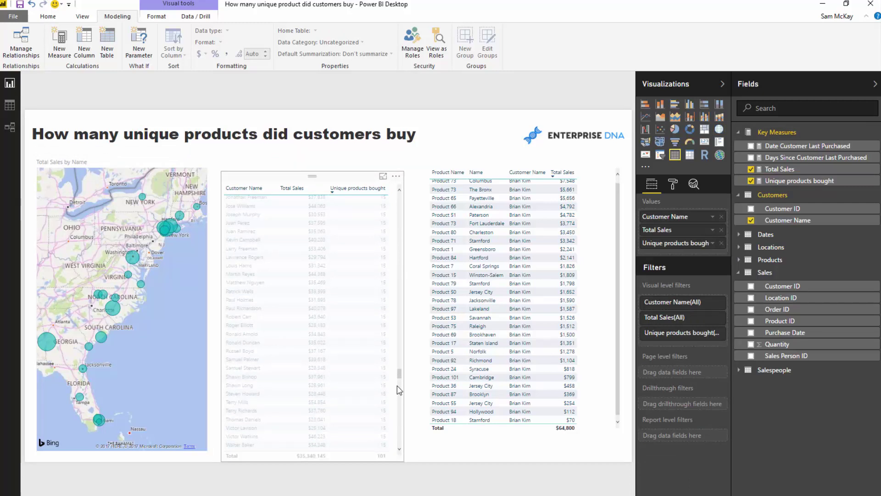
pyautogui.moveTo(400, 381); pyautogui.dragTo(399, 379)
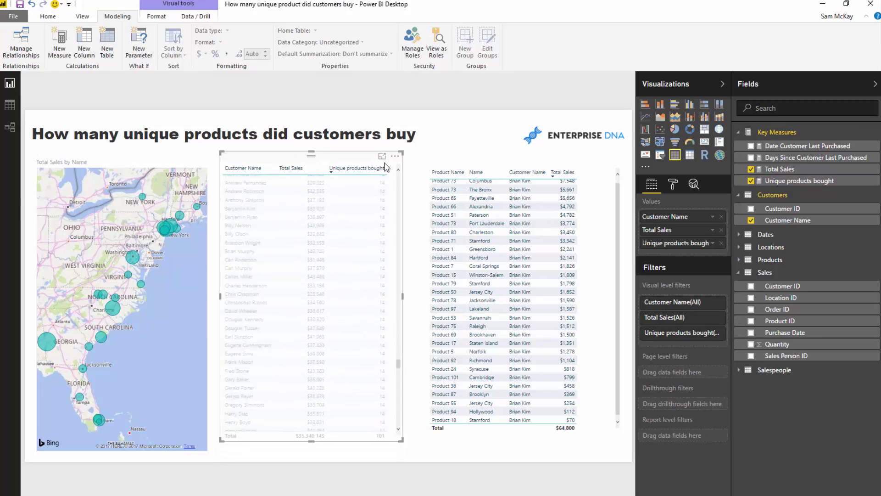
pyautogui.click(360, 168)
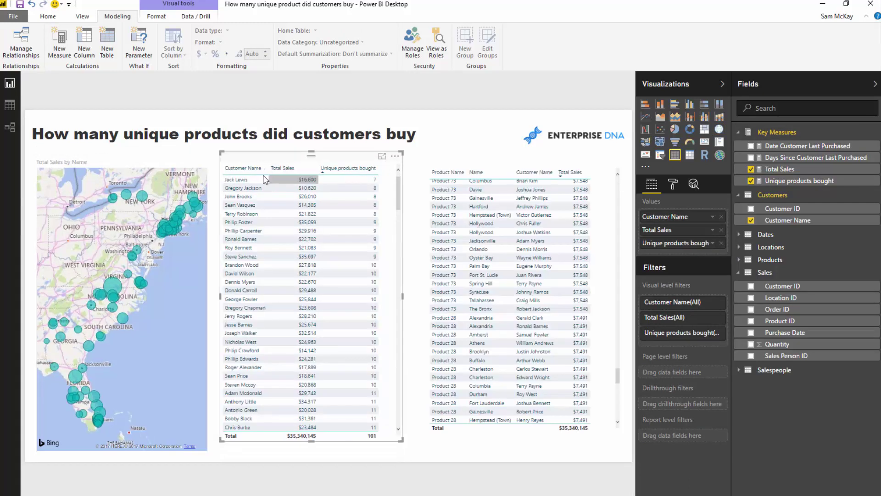
pyautogui.click(255, 180)
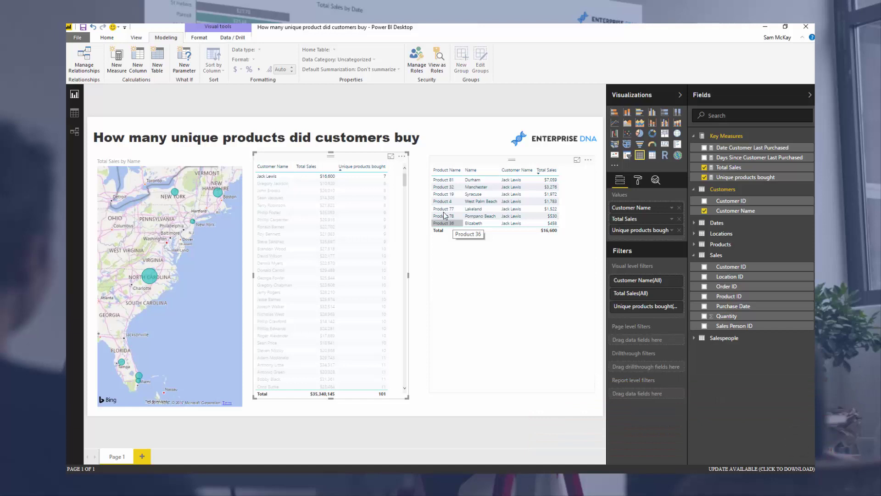
# Step: Move the customer table visual slightly right and down by its header
pyautogui.moveTo(367, 155); pyautogui.dragTo(370, 159)
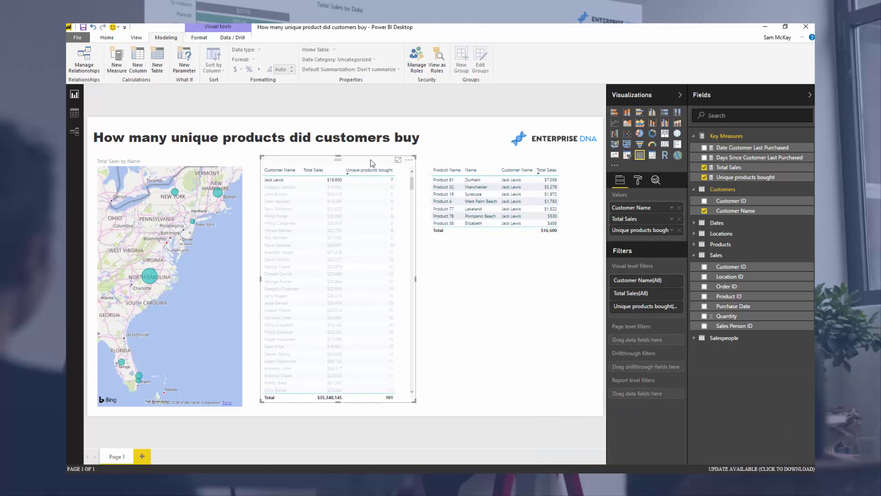